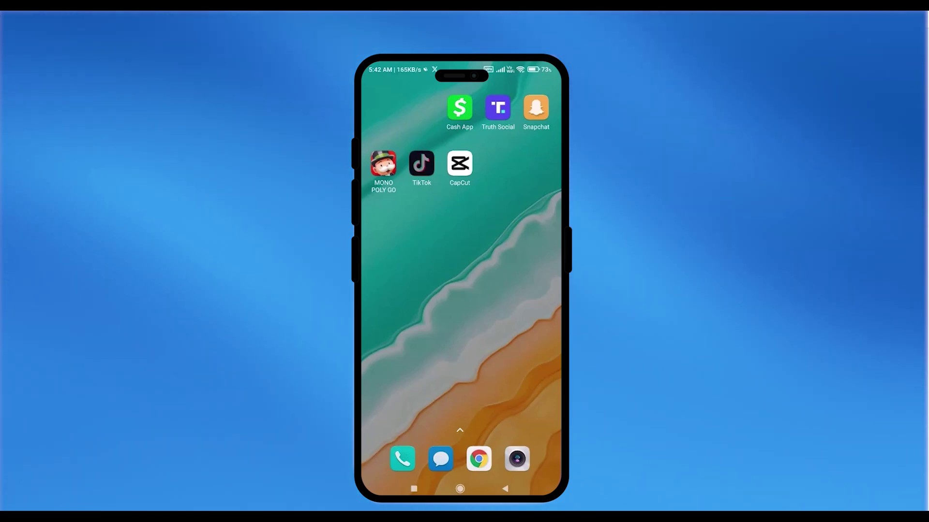
Launch TikTok from the home screen to reach the For You feed.
left_click(422, 163)
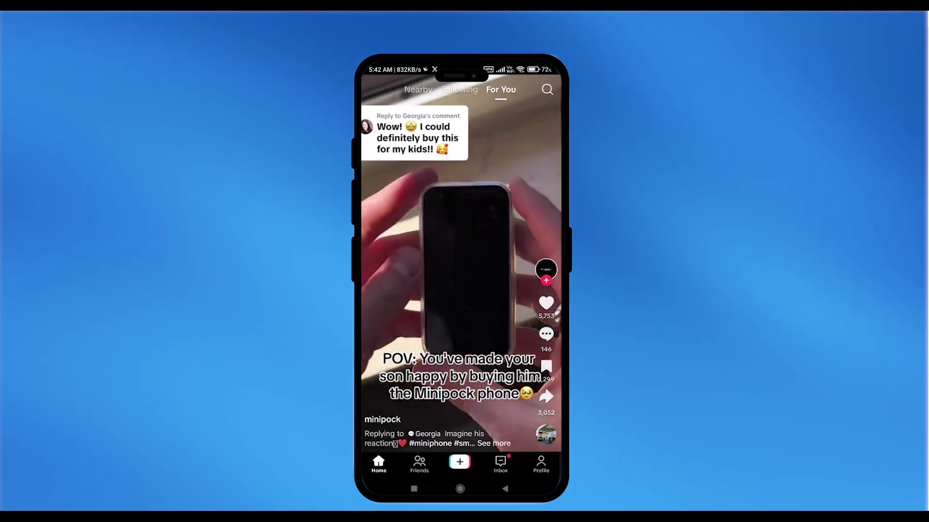
Record a roughly four-second clip in 15-second mode and bring it into editing.
left_click(459, 461)
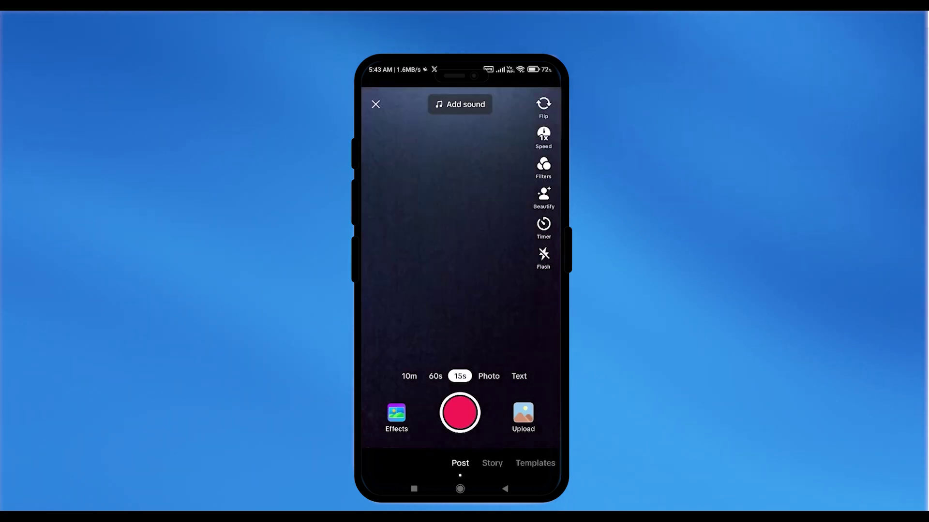
left_click(460, 413)
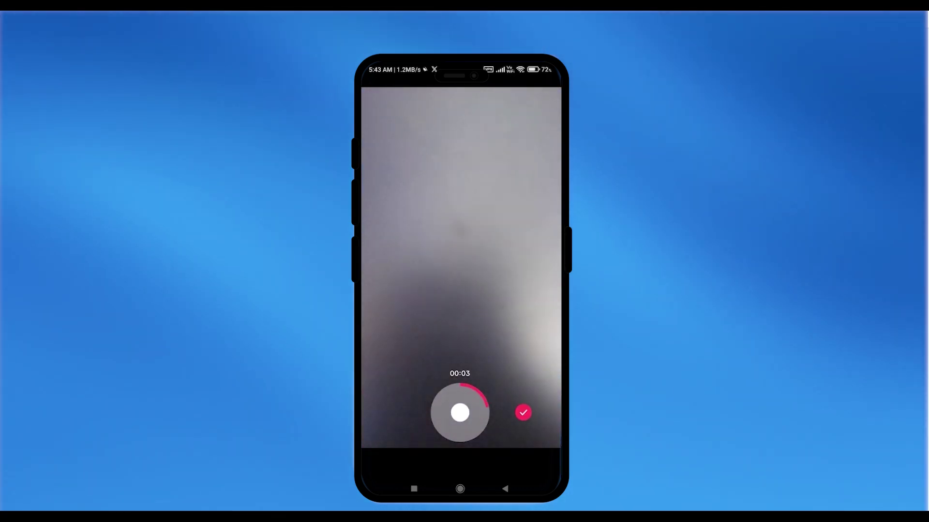
left_click(460, 413)
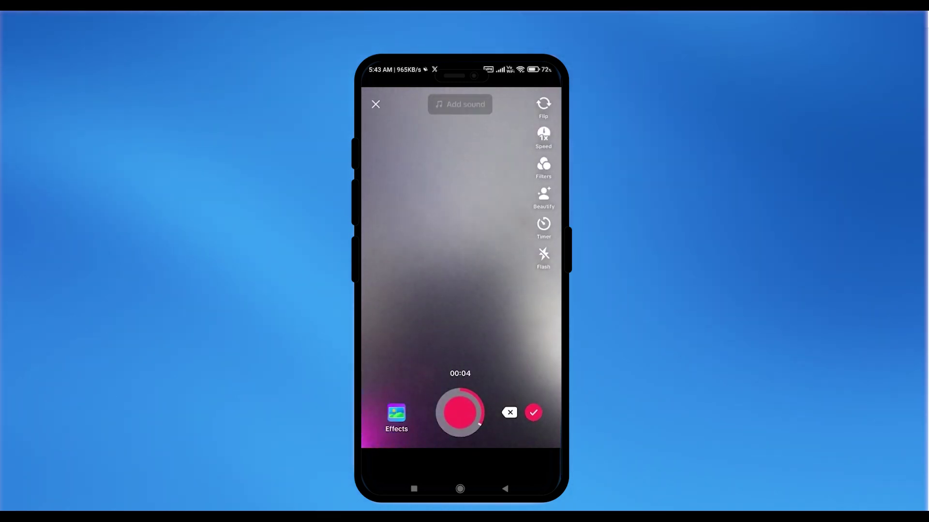
left_click(533, 413)
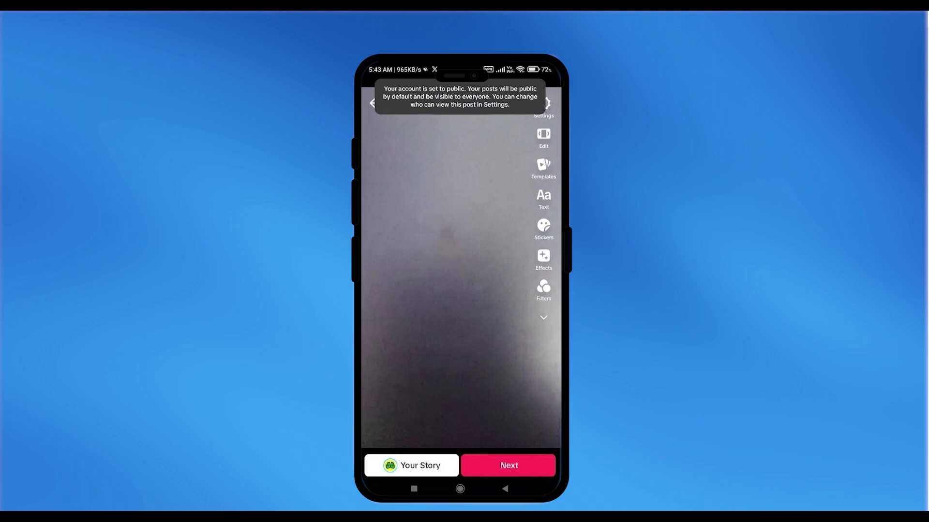
Post the clip publicly, dismiss the friends' posts notice, and go to your profile.
left_click(509, 466)
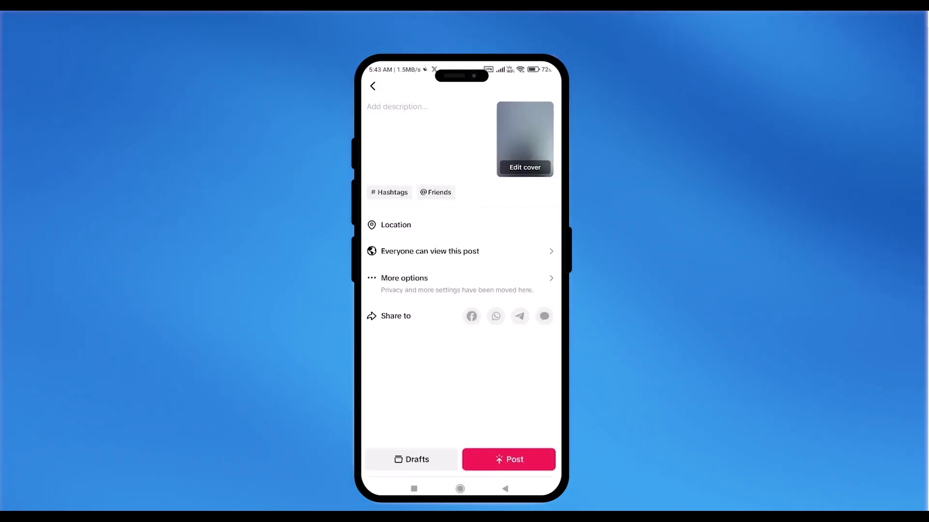
left_click(508, 457)
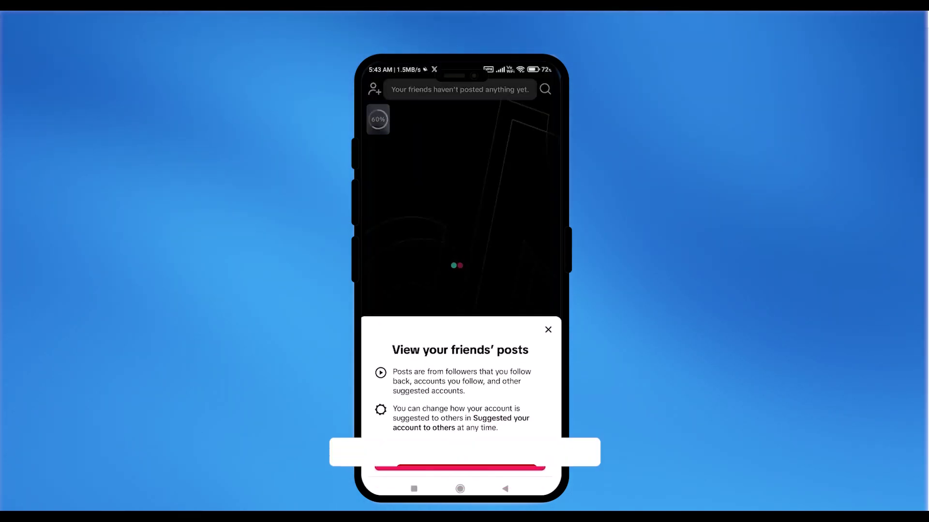
left_click(459, 466)
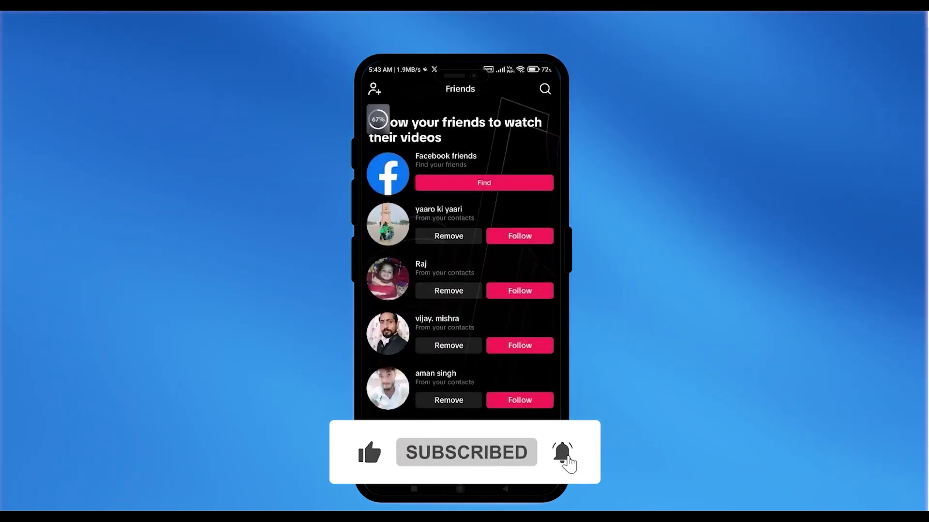
left_click(540, 465)
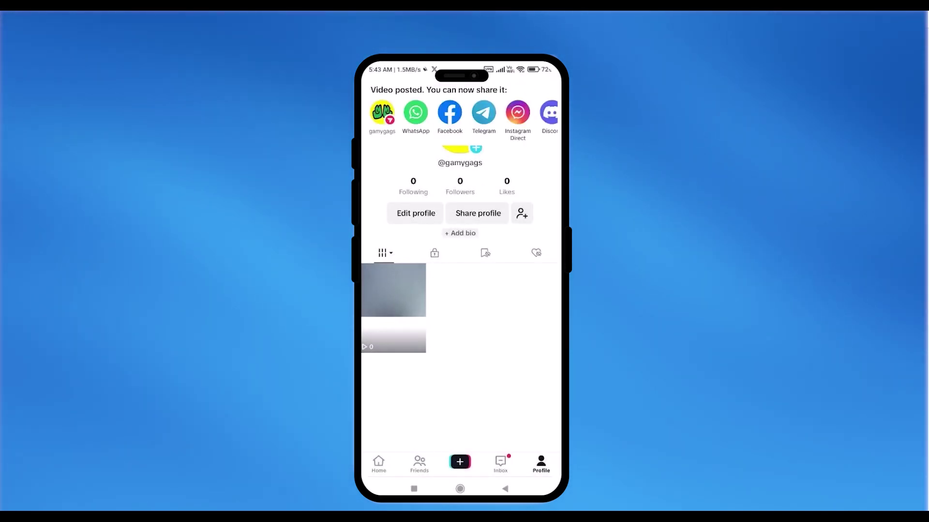
Open the new post and save it to the phone, allowing photos and media access.
left_click(394, 308)
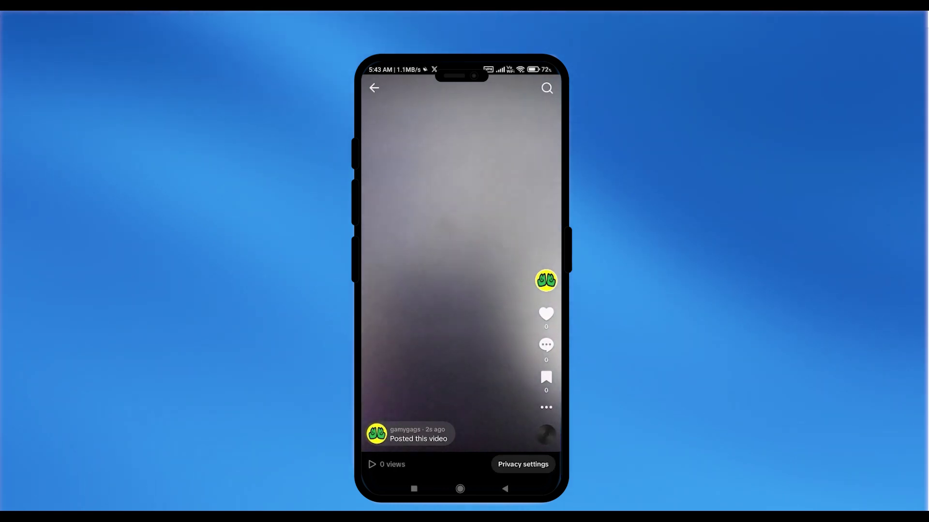
left_click(546, 408)
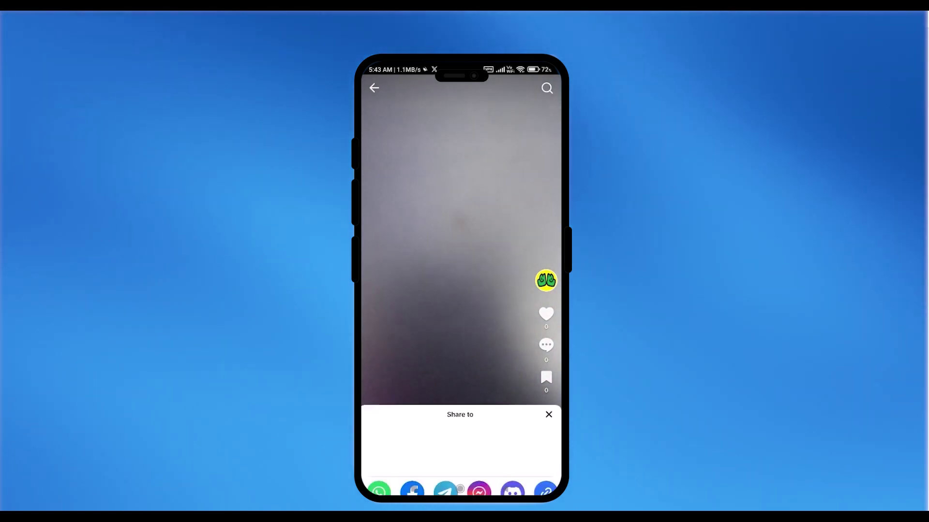
left_click(378, 443)
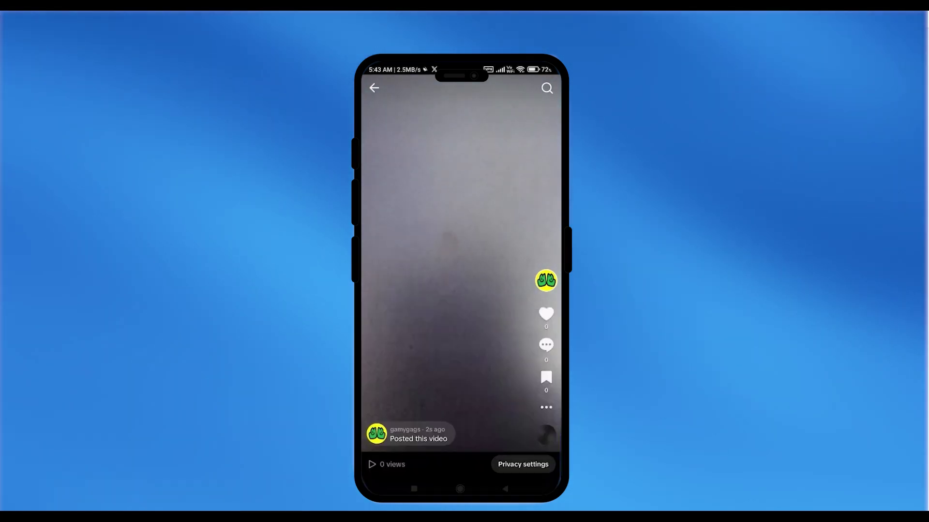
left_click(460, 293)
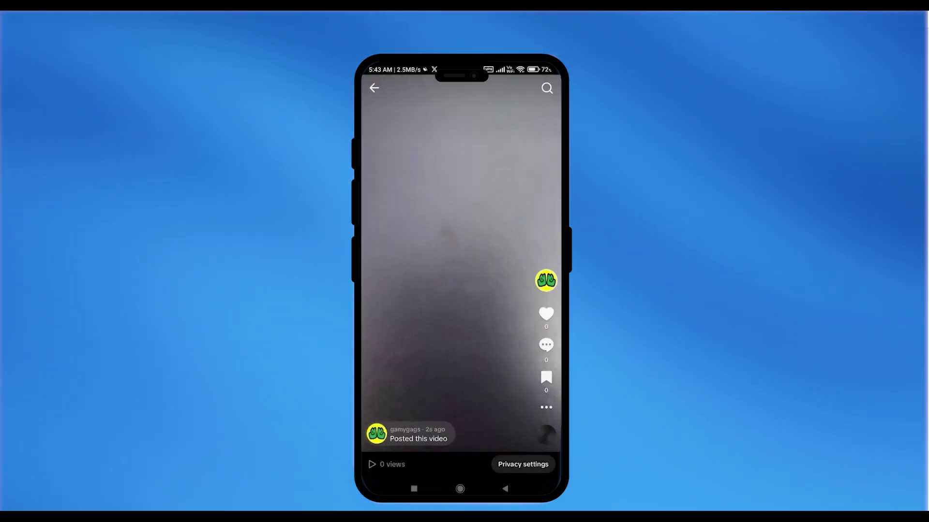